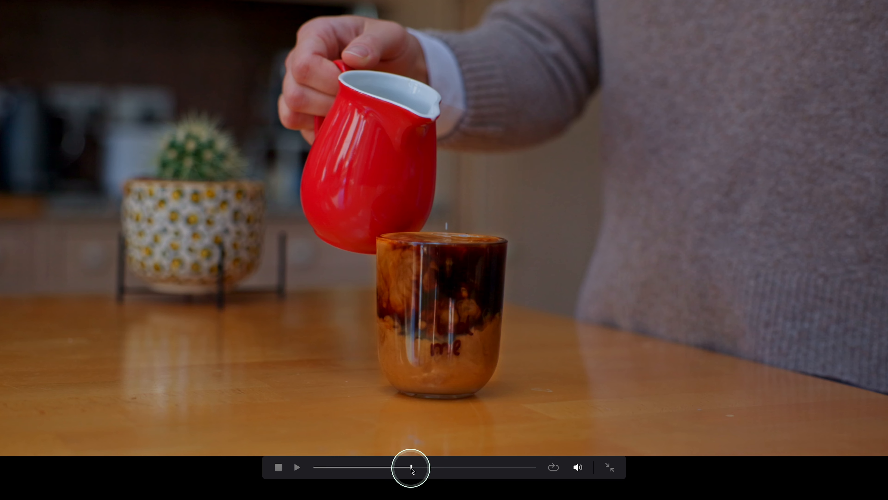
# Play the coffee clip in full-screen view to review the image, and return to the grading workspace.
pyautogui.press('space')
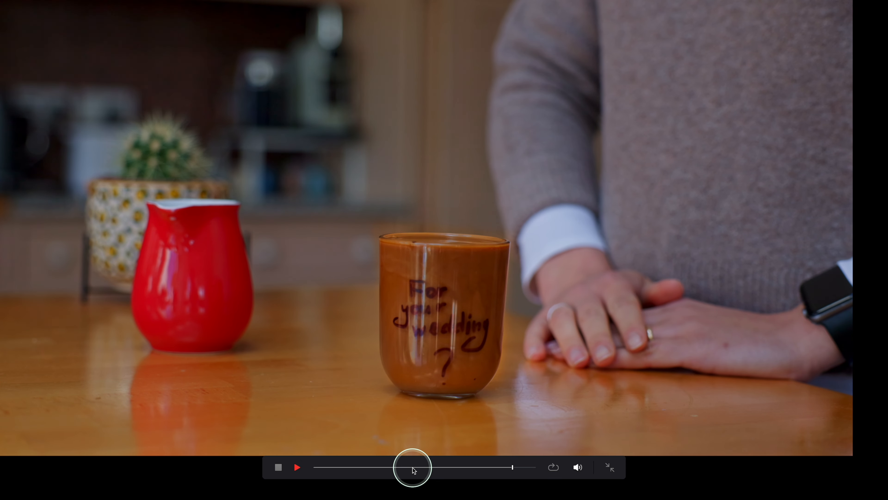
pyautogui.press('space')
pyautogui.click(610, 468)
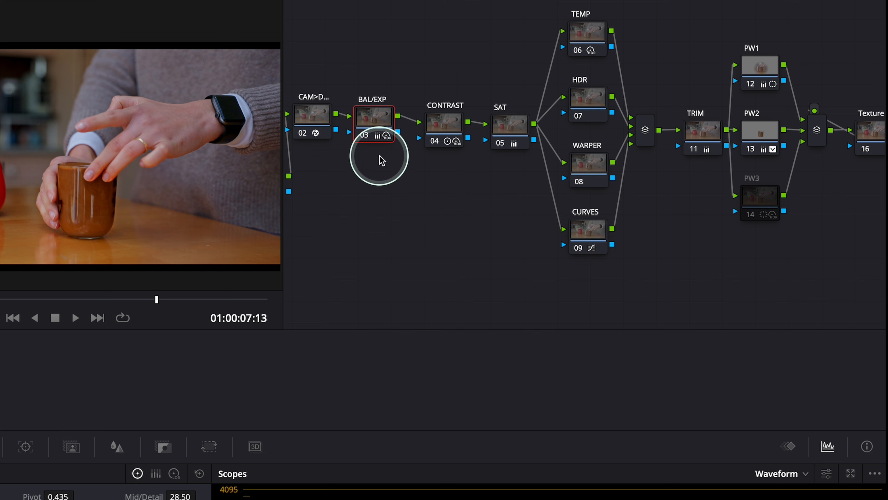
# Select the SAT node and open the ColorSlice palette for it, with the hand framed in the viewer.
pyautogui.click(511, 127)
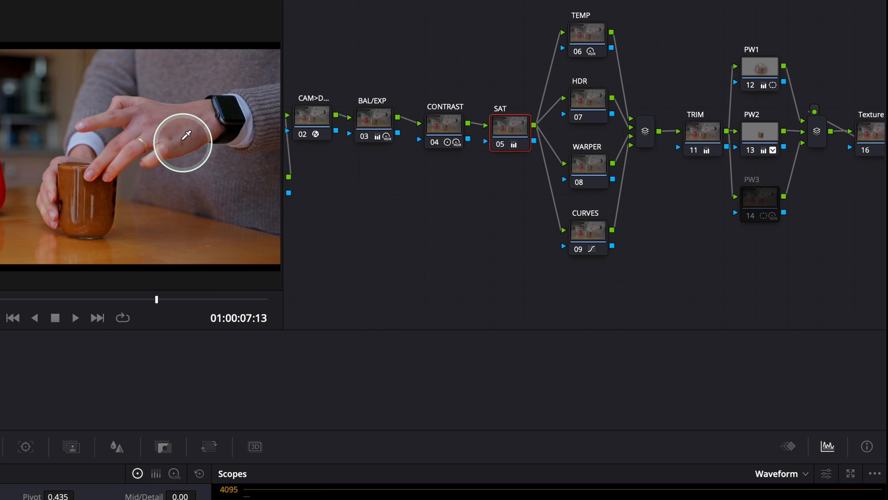
pyautogui.scroll(5, 164, 132)
pyautogui.scroll(2, 164, 132)
pyautogui.moveTo(198, 141); pyautogui.dragTo(139, 151)
pyautogui.scroll(2, 17, 133)
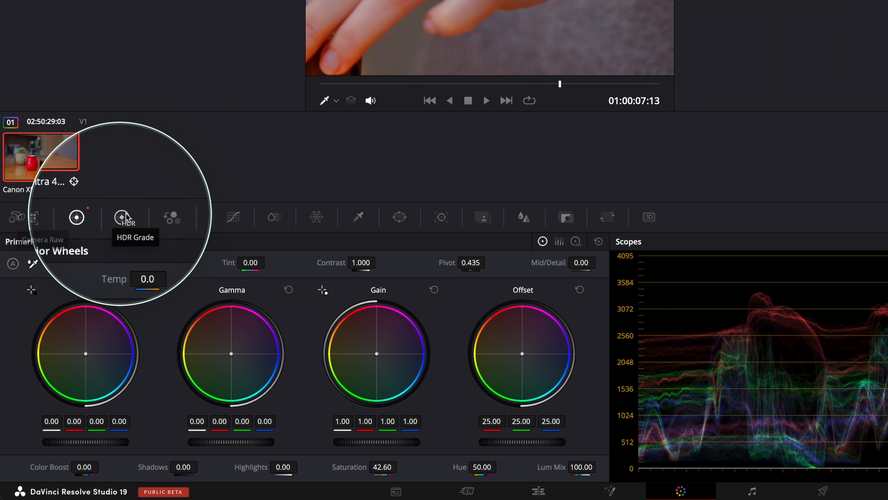
pyautogui.click(272, 218)
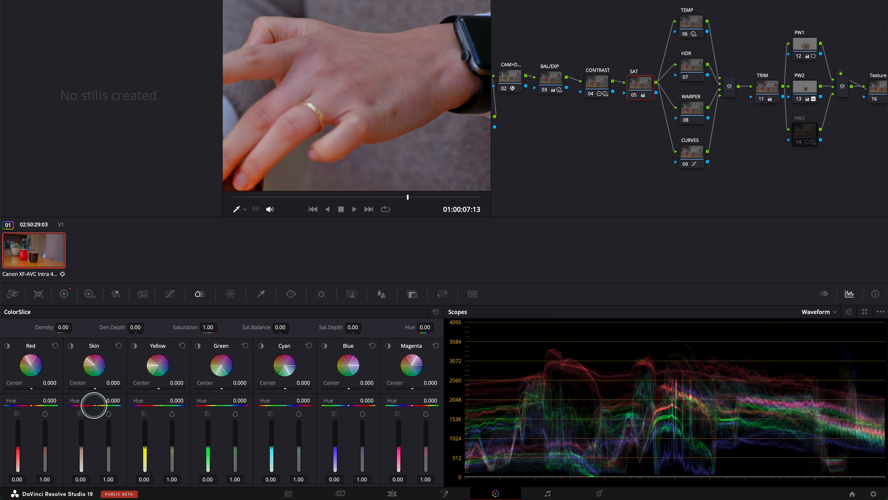
# Try shifting the Skin slice's hue to 0.310 and 0.080, and reset the Skin slice.
pyautogui.moveTo(101, 404)
pyautogui.mouseDown()
pyautogui.moveTo(184, 397)
pyautogui.moveTo(160, 399)
pyautogui.mouseUp()
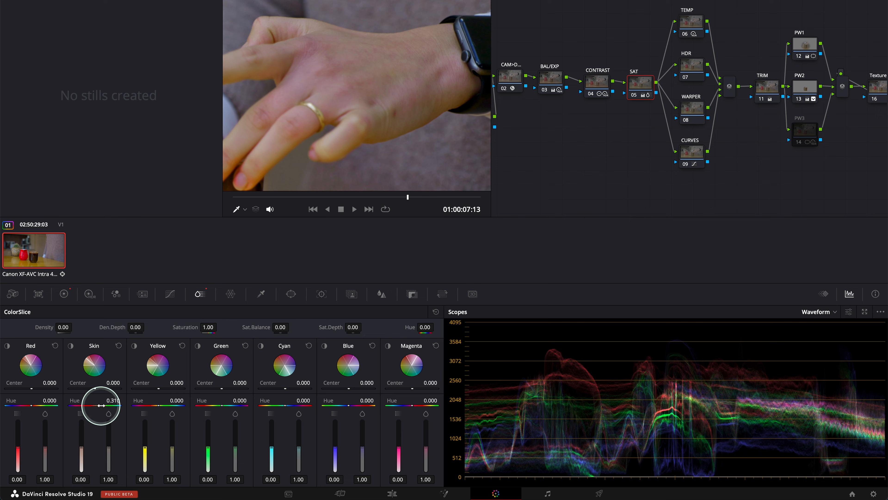
pyautogui.moveTo(102, 405); pyautogui.dragTo(78, 408)
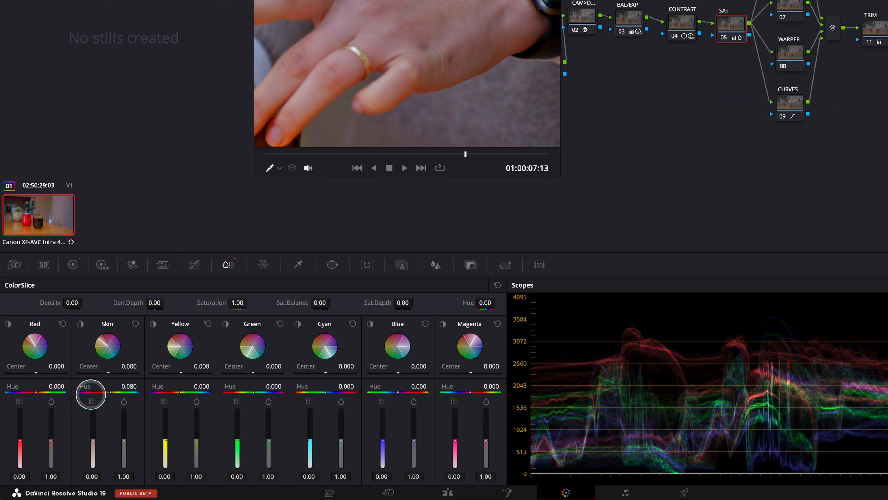
pyautogui.click(135, 324)
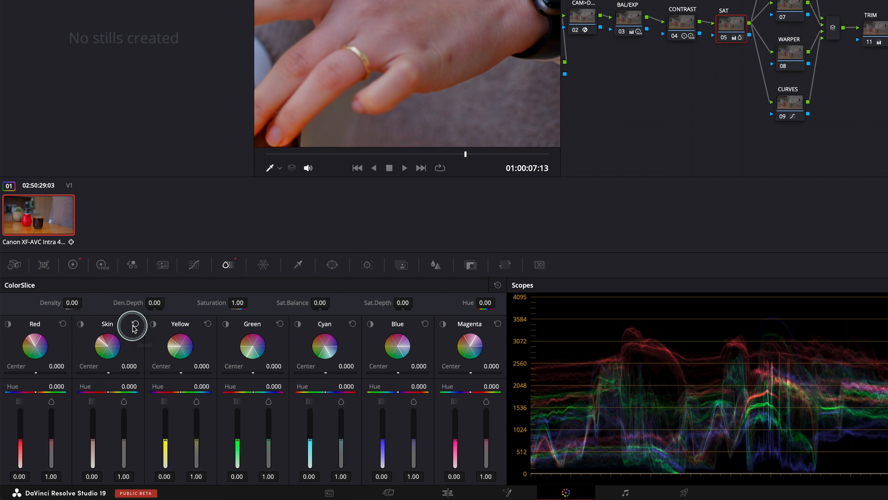
# Try a Skin hue of -0.094 on the hand, and replace it with a hue of -0.022 after resetting the slice.
pyautogui.scroll(5, 416, 30)
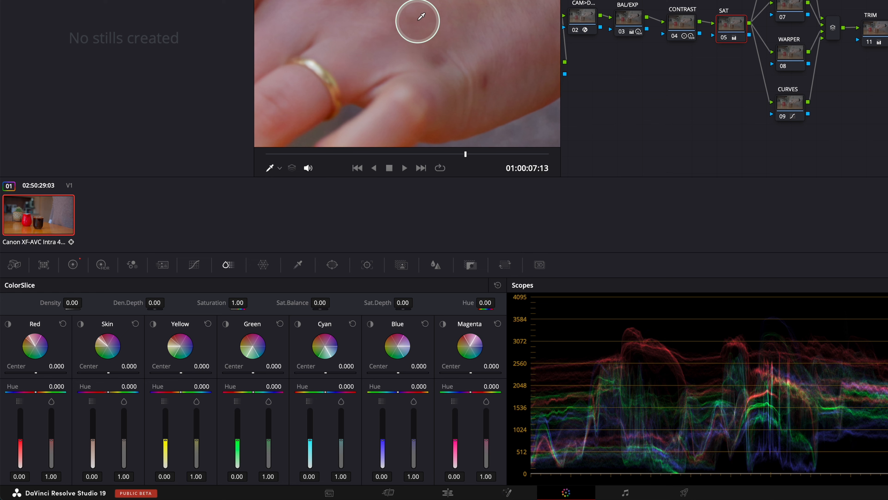
pyautogui.scroll(-3, 392, 50)
pyautogui.scroll(-1, 412, 47)
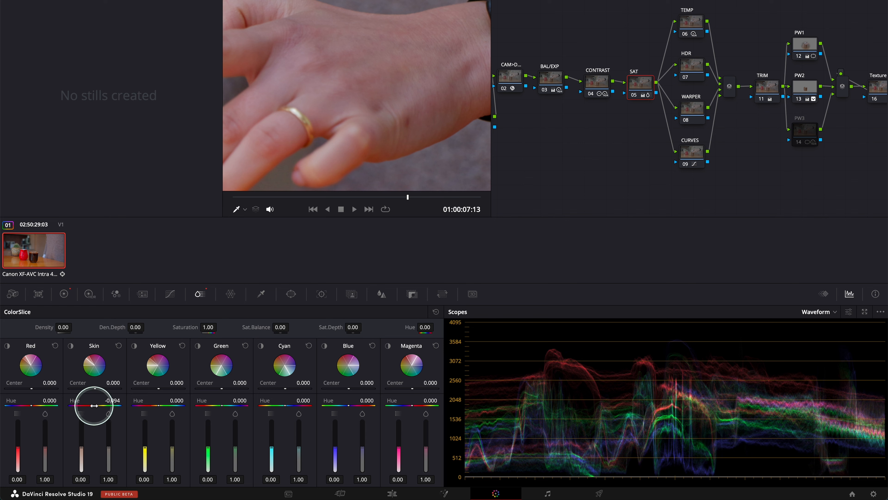
pyautogui.scroll(-5, 308, 115)
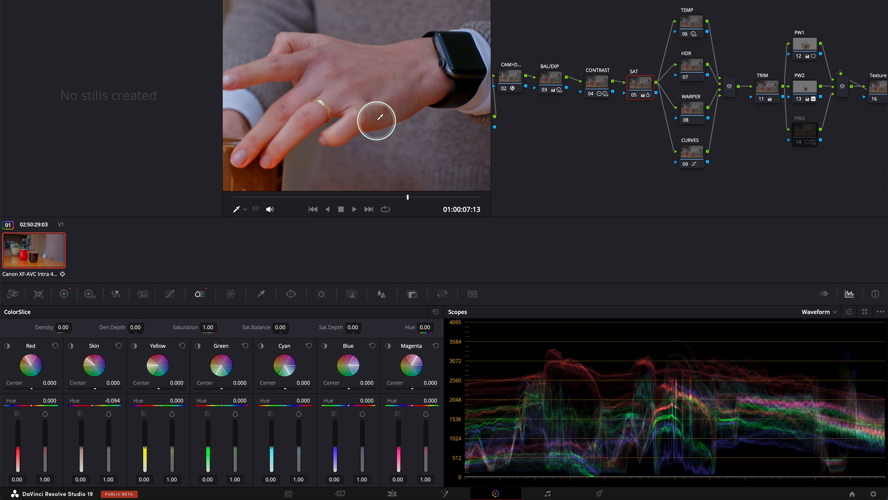
pyautogui.scroll(-5, 374, 136)
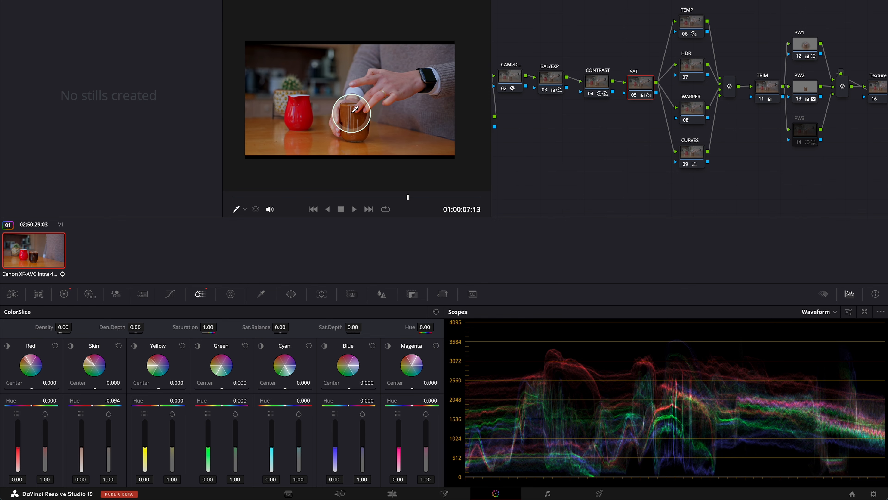
pyautogui.scroll(1, 336, 108)
pyautogui.moveTo(373, 105); pyautogui.dragTo(363, 102)
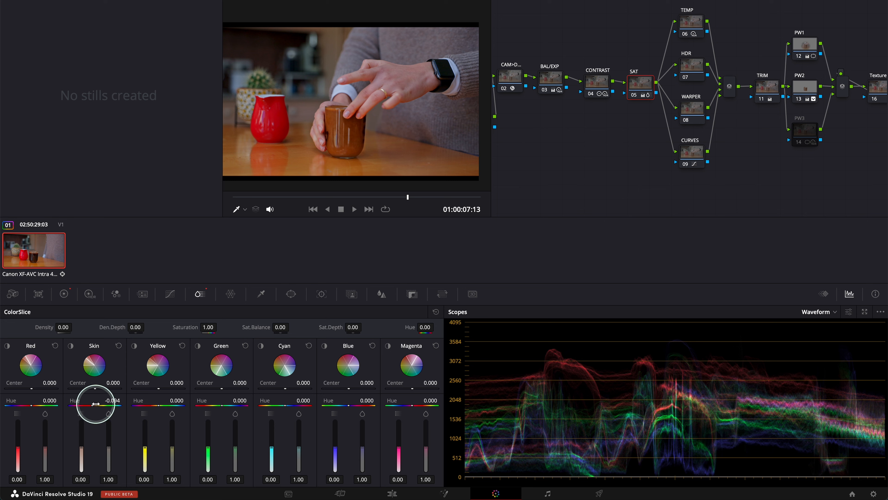
pyautogui.click(119, 345)
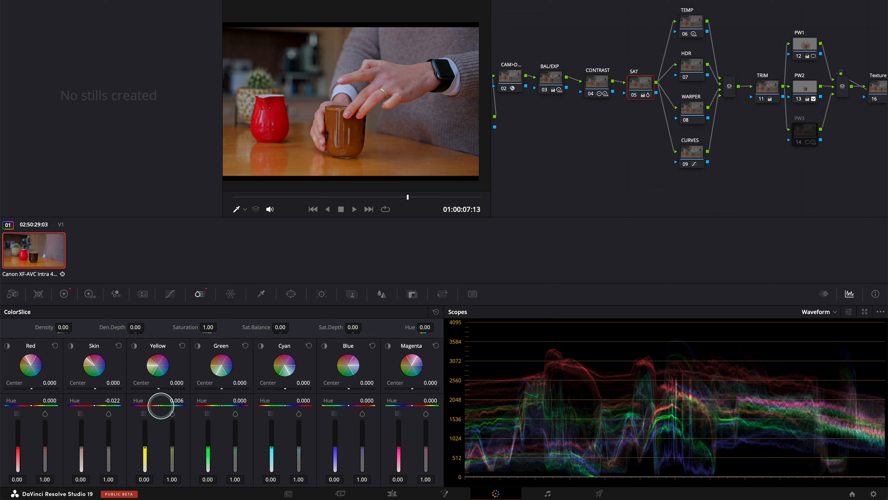
# Try Yellow slice hue shifts of 0.344 and -0.170, resetting the Yellow slice after each one.
pyautogui.moveTo(176, 404); pyautogui.dragTo(224, 403)
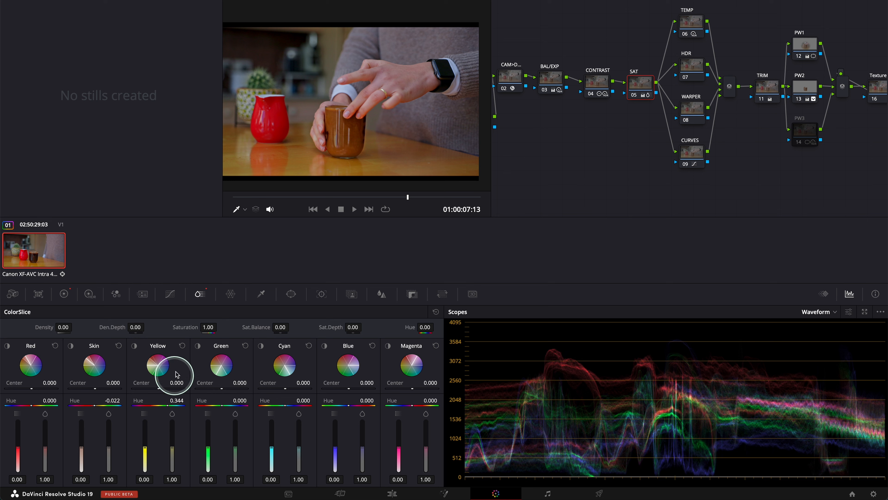
pyautogui.click(182, 346)
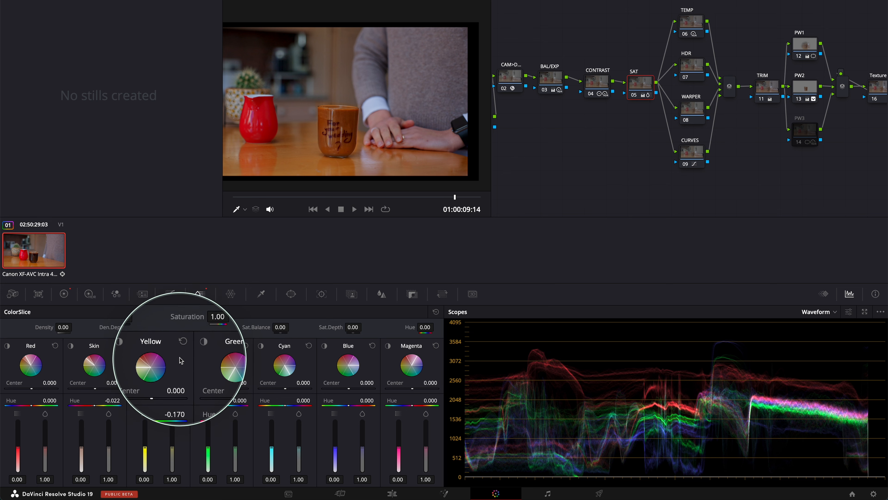
pyautogui.click(183, 345)
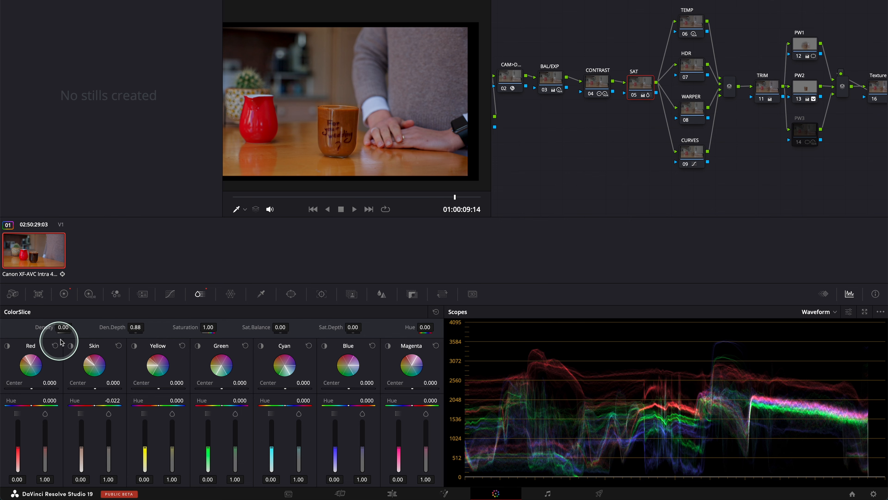
# Set the global ColorSlice controls to Density -1.00, Den.Depth 0.88, Sat.Balance -0.84 and Hue -1.00.
pyautogui.moveTo(60, 328); pyautogui.dragTo(104, 326)
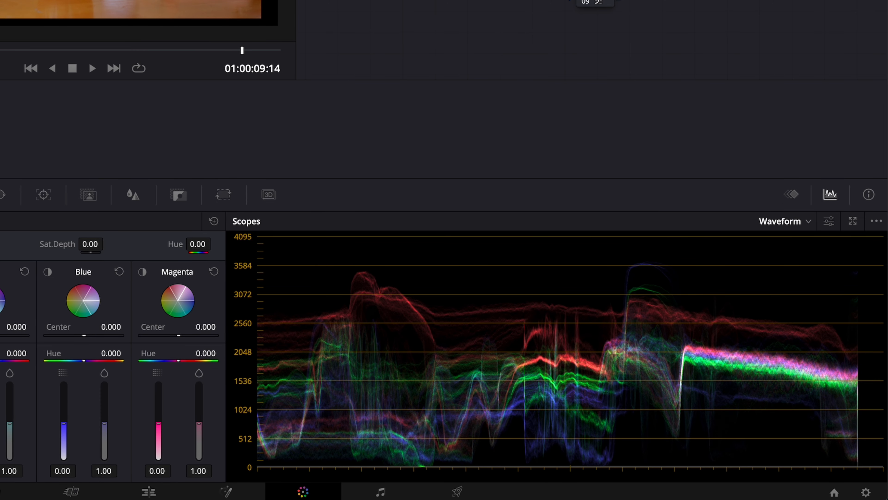
pyautogui.moveTo(227, 73); pyautogui.dragTo(0, 69)
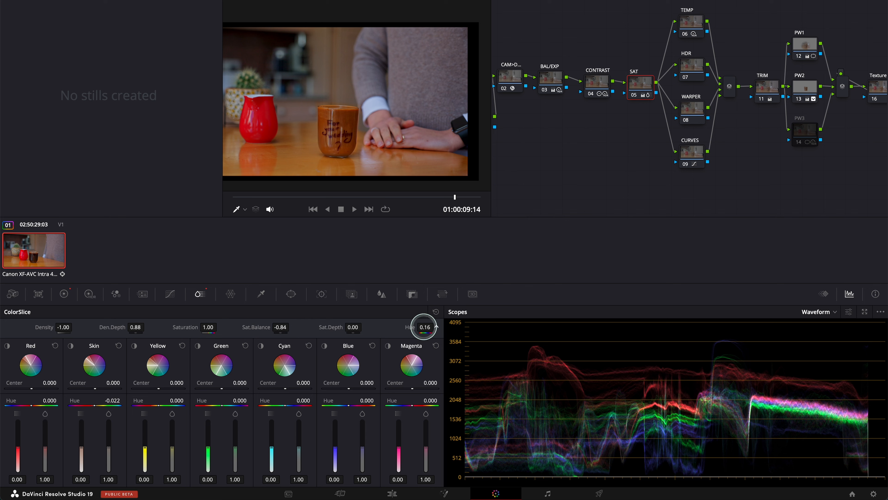
pyautogui.moveTo(424, 327); pyautogui.dragTo(399, 326)
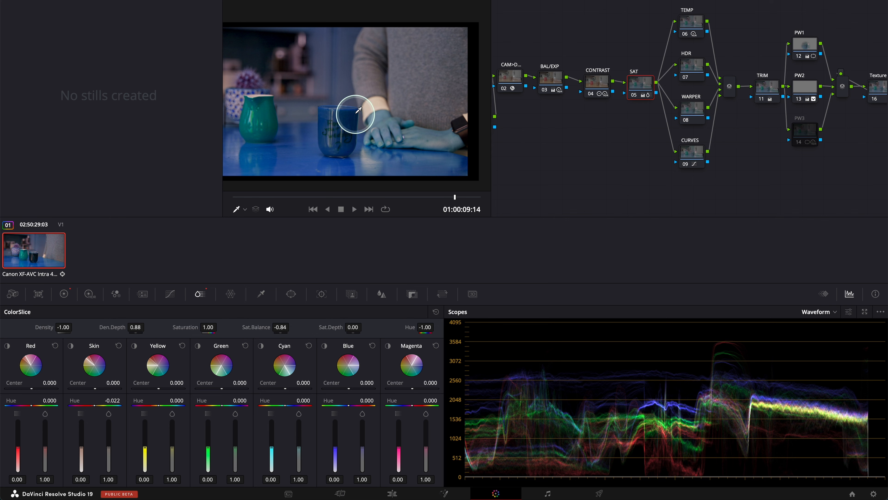
# Play the recoloured clip in full-screen view and reset all ColorSlice adjustments.
pyautogui.hotkey('ctrl', 'f')
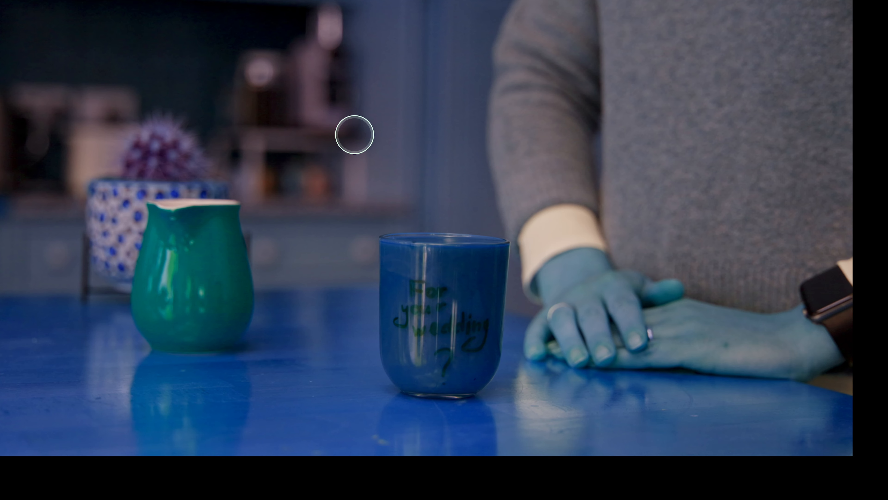
pyautogui.press('space')
pyautogui.hotkey('ctrl', 'f')
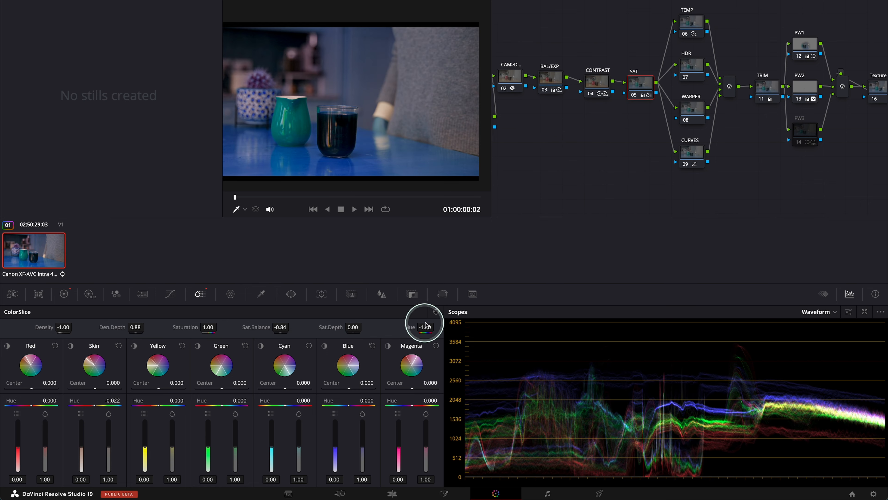
pyautogui.click(436, 312)
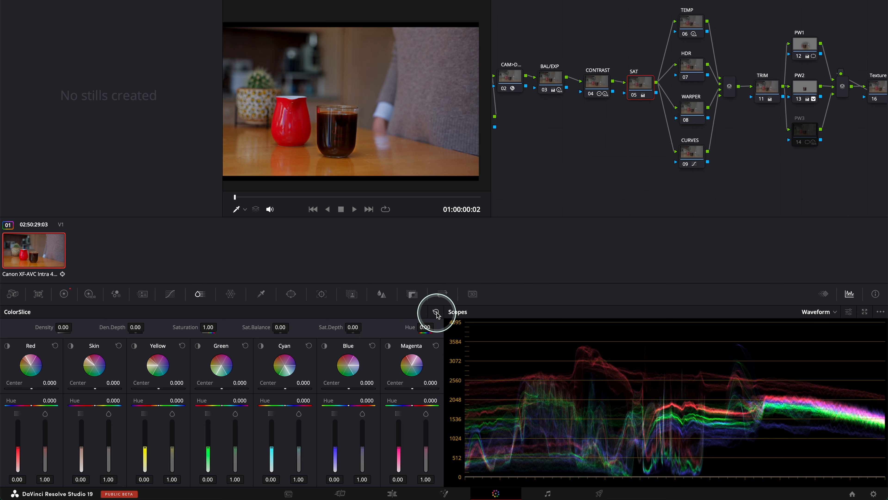
# Try a Skin hue of -0.140 on the frame at 01:00:08:18 and preview the Skin slice's highlighted range.
pyautogui.moveTo(269, 196); pyautogui.dragTo(314, 198)
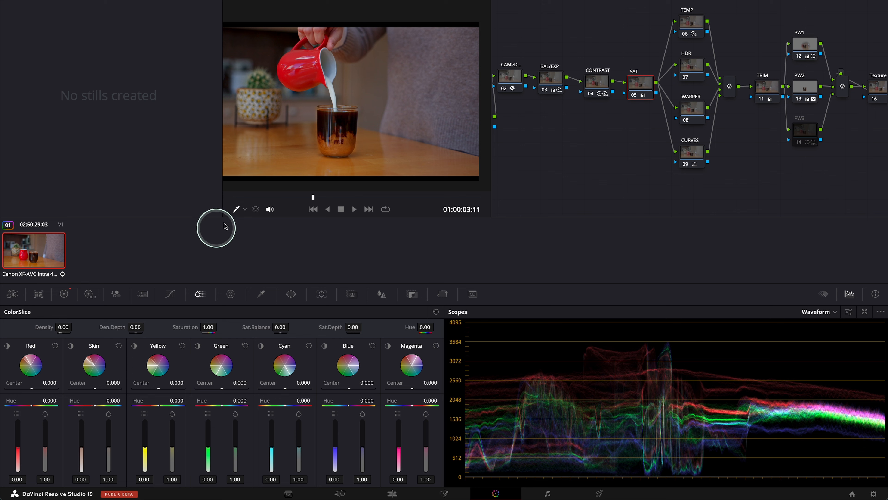
pyautogui.moveTo(275, 197); pyautogui.dragTo(436, 207)
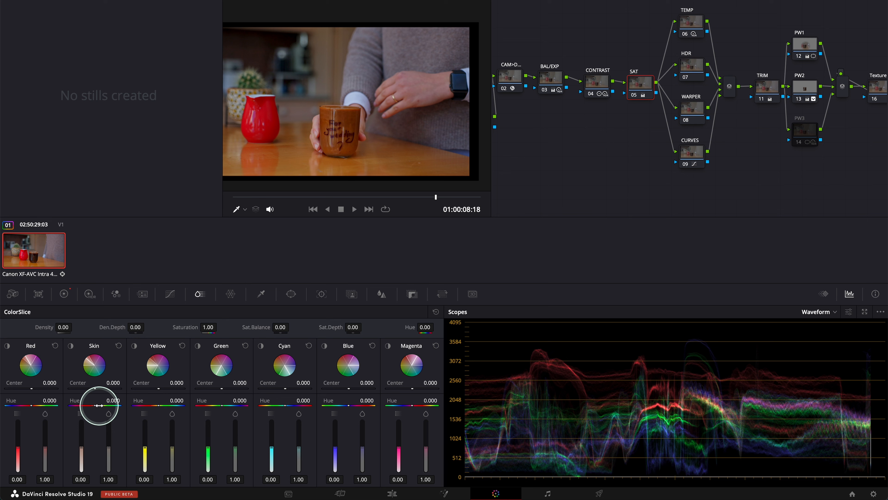
pyautogui.moveTo(96, 405); pyautogui.dragTo(67, 399)
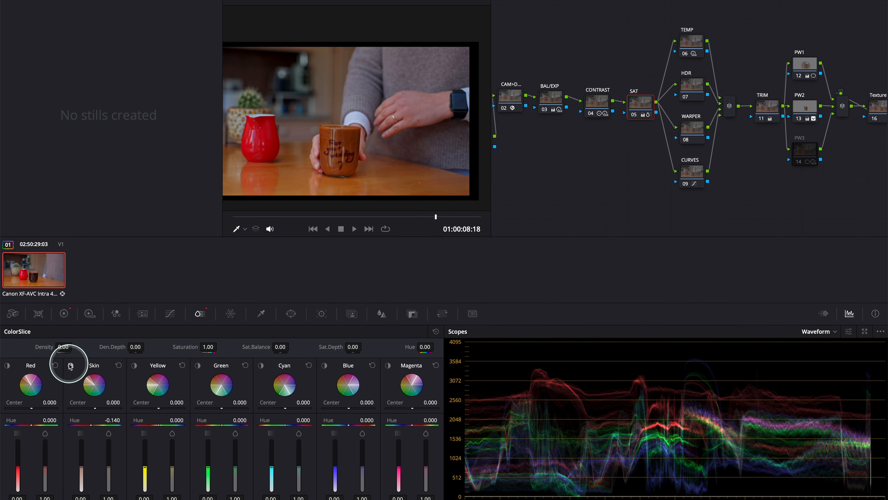
pyautogui.click(70, 365)
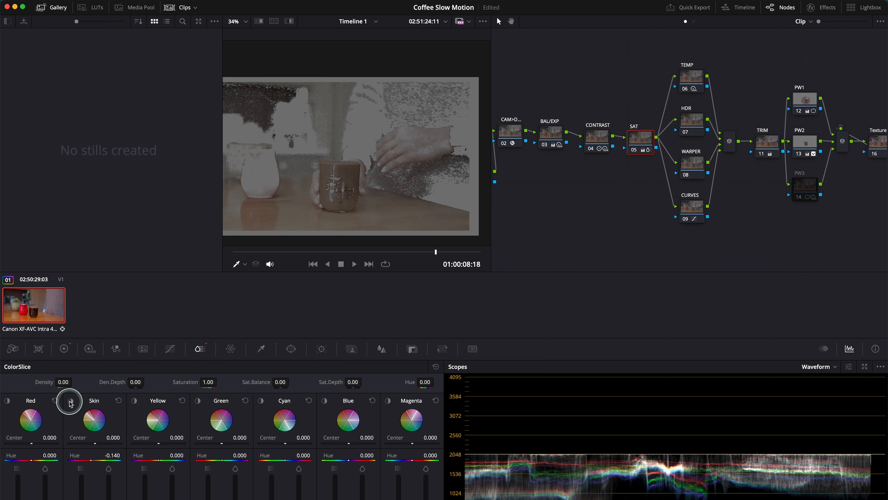
pyautogui.click(70, 401)
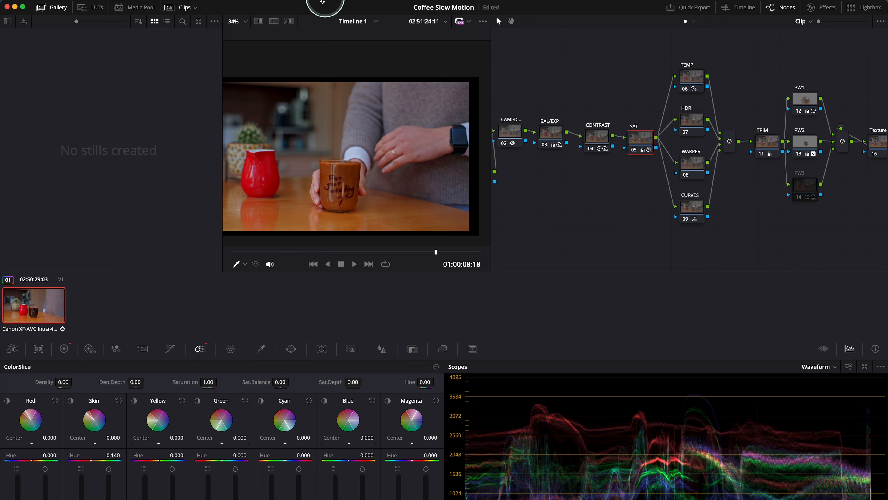
# Turn on the viewer's Highlight mode and try a Skin hue of -0.272 and a Skin Center of 0.190.
pyautogui.click(289, 21)
pyautogui.scroll(2, 409, 148)
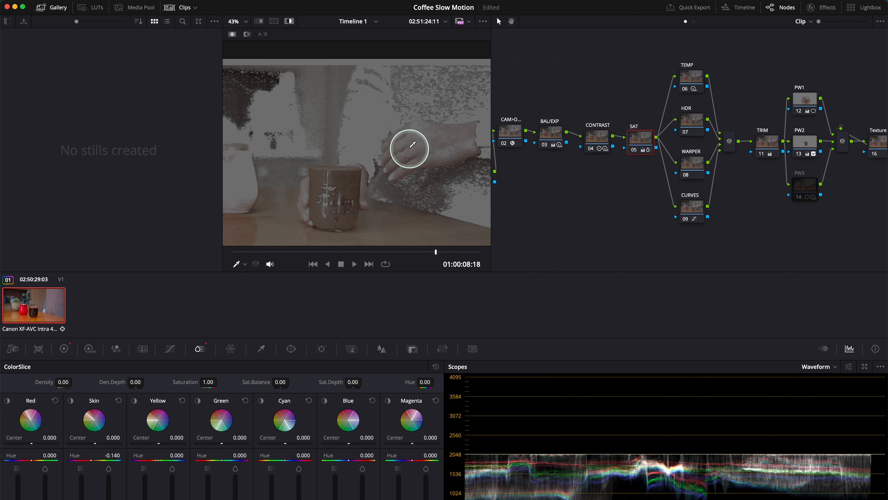
pyautogui.scroll(8, 413, 144)
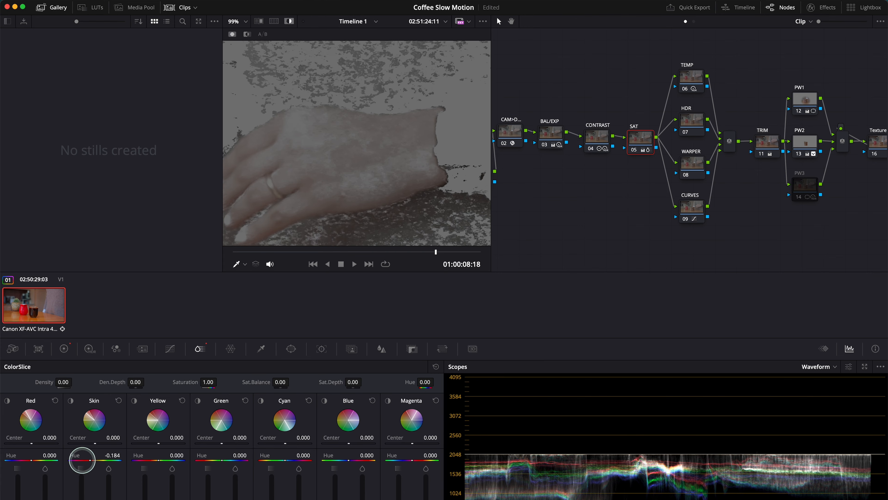
pyautogui.moveTo(61, 460); pyautogui.dragTo(67, 443)
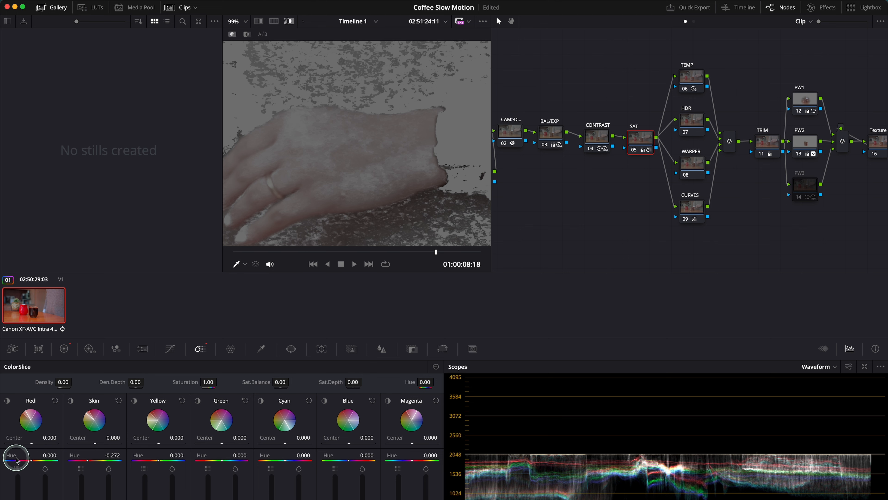
pyautogui.moveTo(86, 460); pyautogui.dragTo(38, 457)
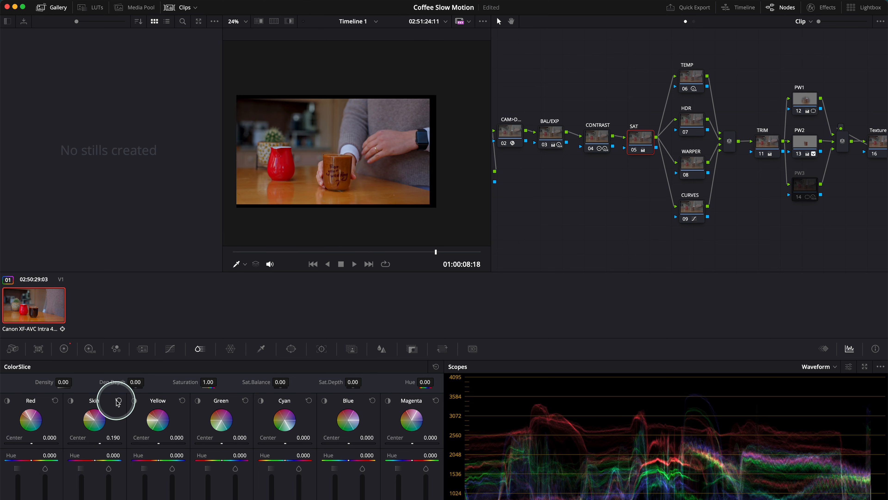
# Reset the Skin slice to give it a hue of -0.026, and move the playhead to 01:00:03:17.
pyautogui.click(118, 401)
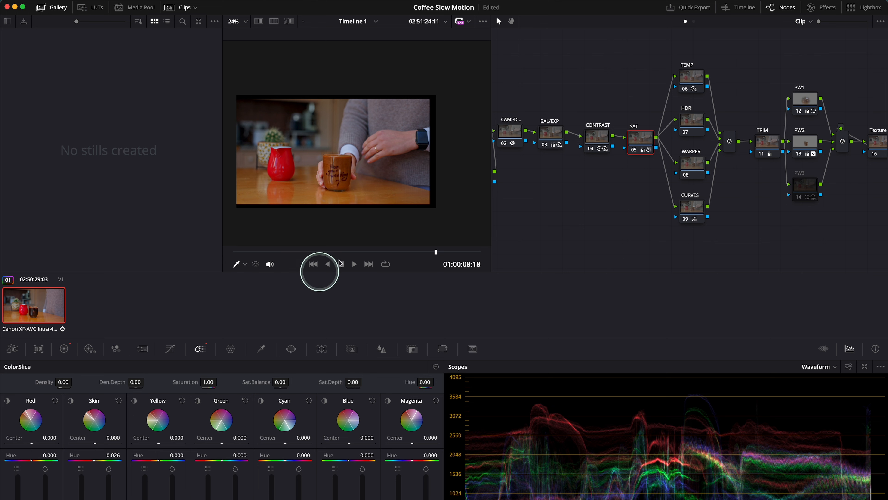
pyautogui.moveTo(338, 254); pyautogui.dragTo(317, 254)
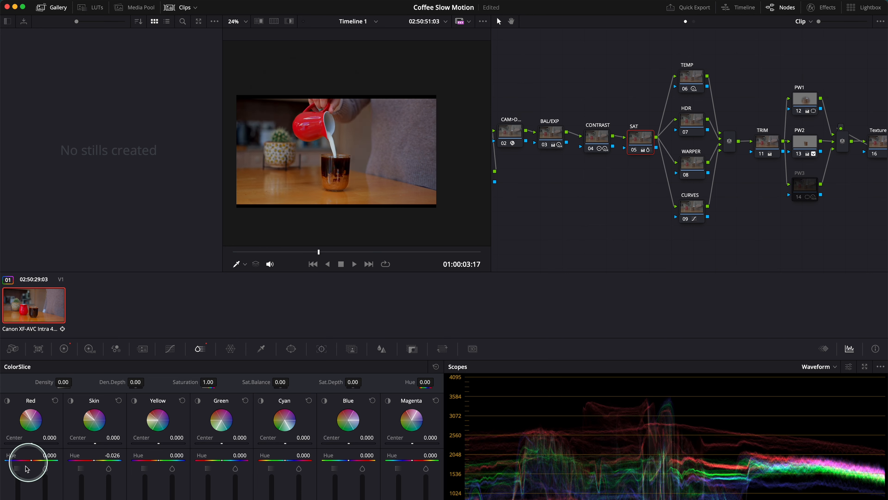
# Try a Red slice hue of 0.246 on the pouring jug, and reset the Red slice.
pyautogui.moveTo(32, 460); pyautogui.dragTo(34, 461)
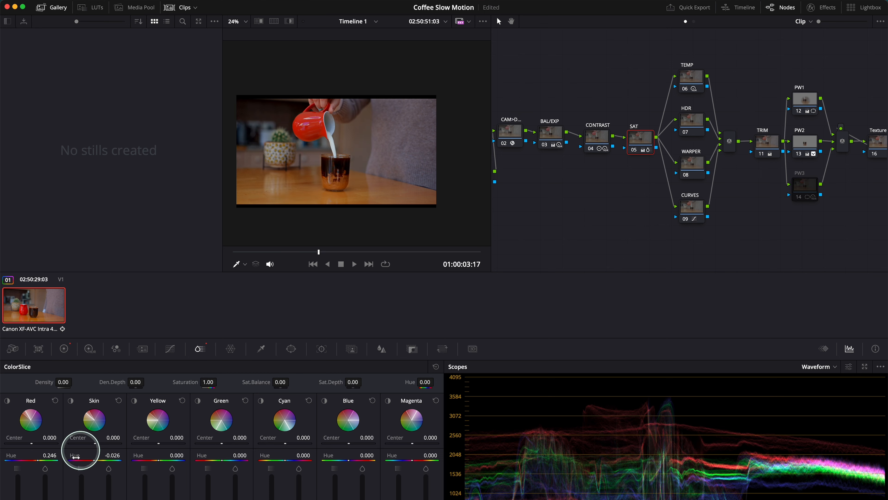
pyautogui.scroll(6, 323, 134)
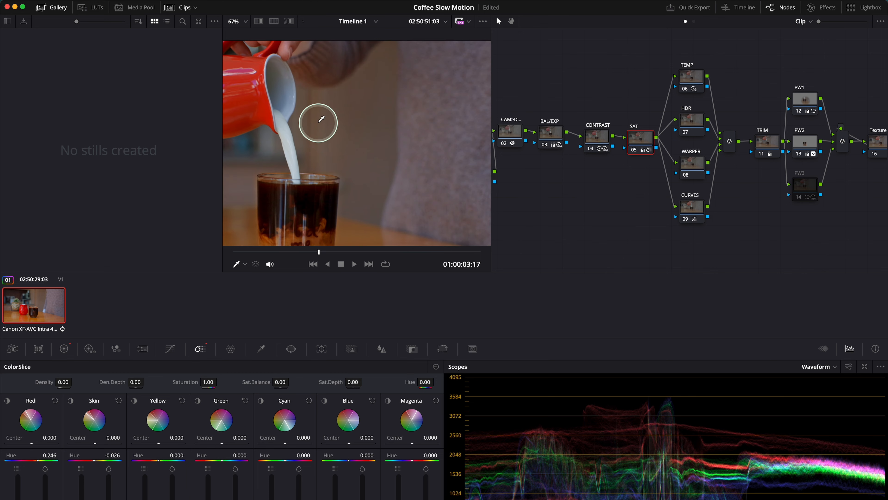
pyautogui.click(56, 401)
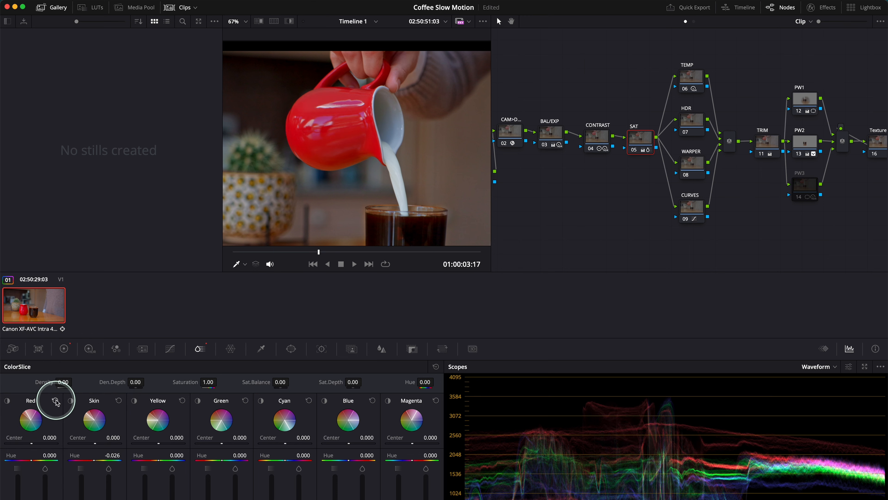
pyautogui.scroll(-4, 382, 145)
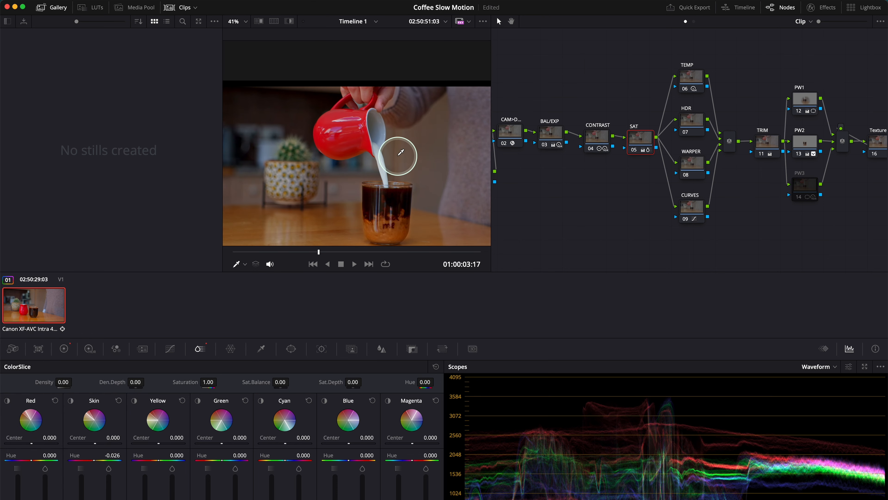
pyautogui.scroll(-1, 401, 152)
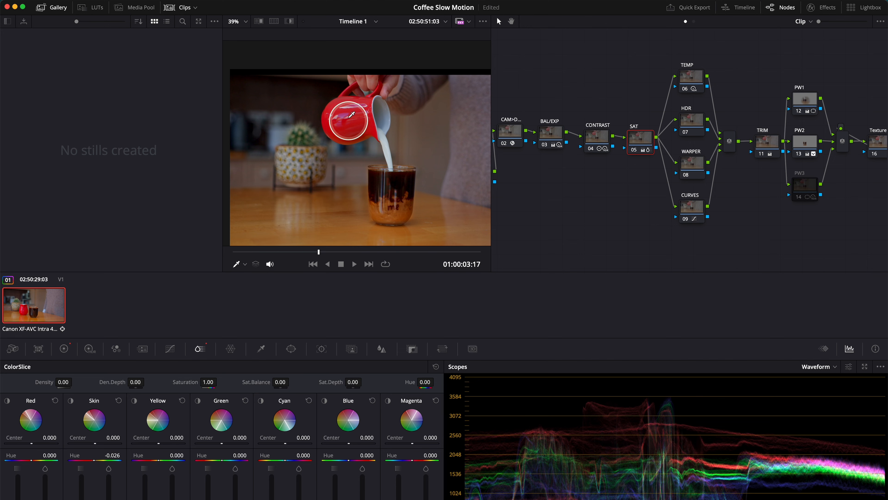